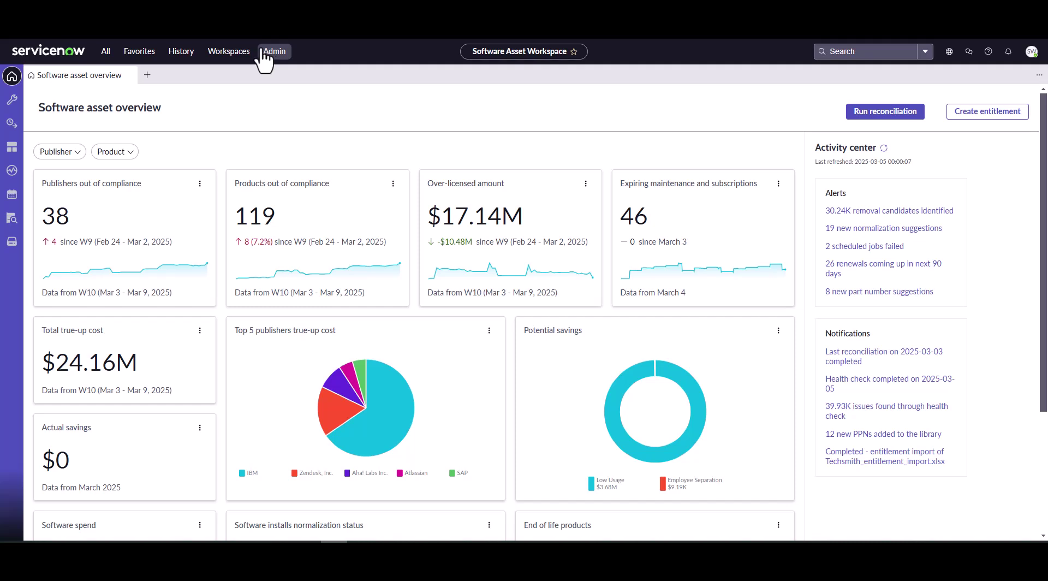
Find scheduled jobs whose name matches "*recon" and open the SAM - Software License Reconciliation job to view its schedule.
{"action": "left_click", "coordinate": [106, 53]}
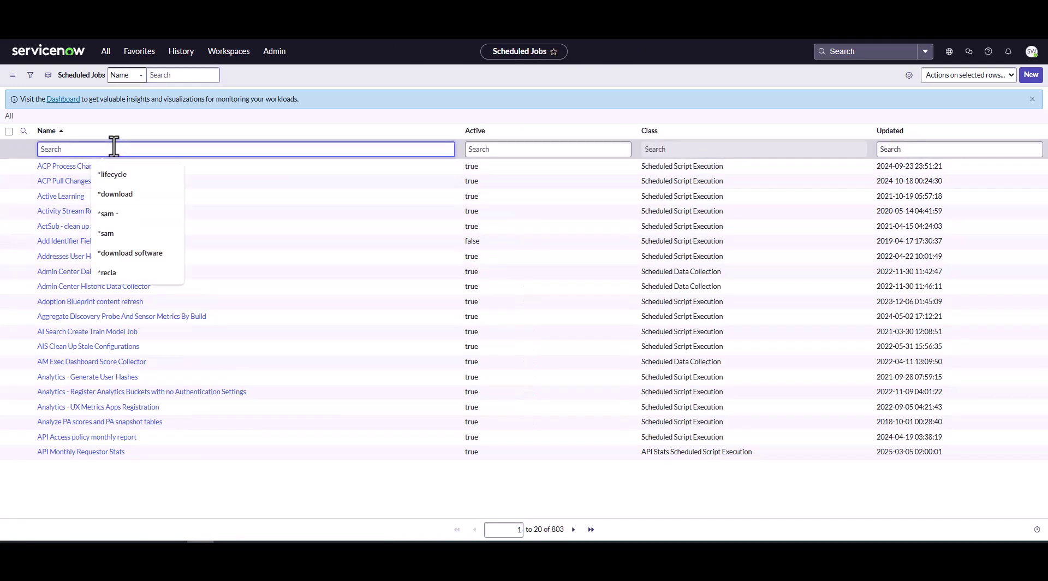
{"action": "type", "text": "*recon"}
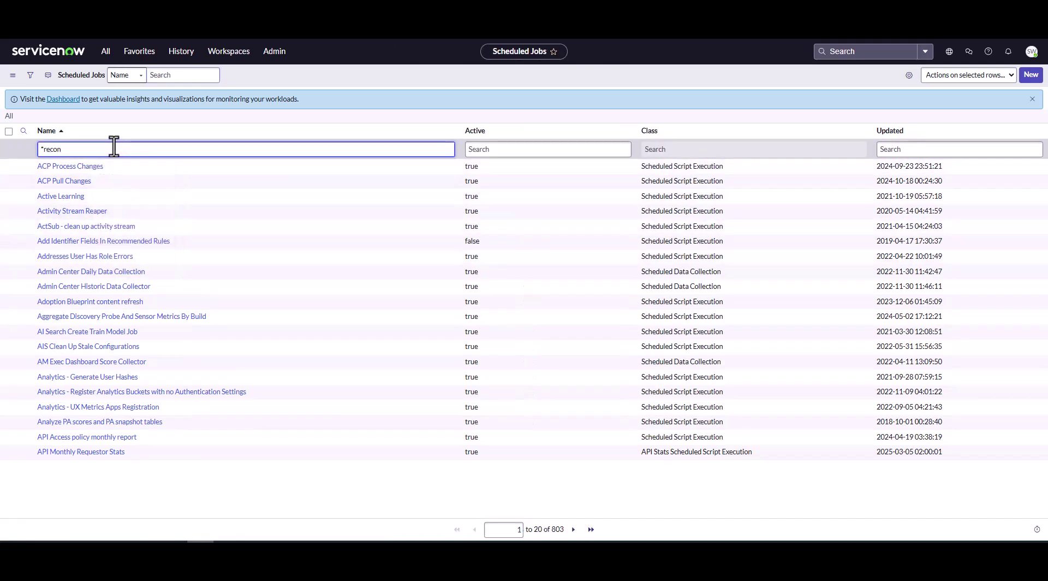
{"action": "key", "text": "Return"}
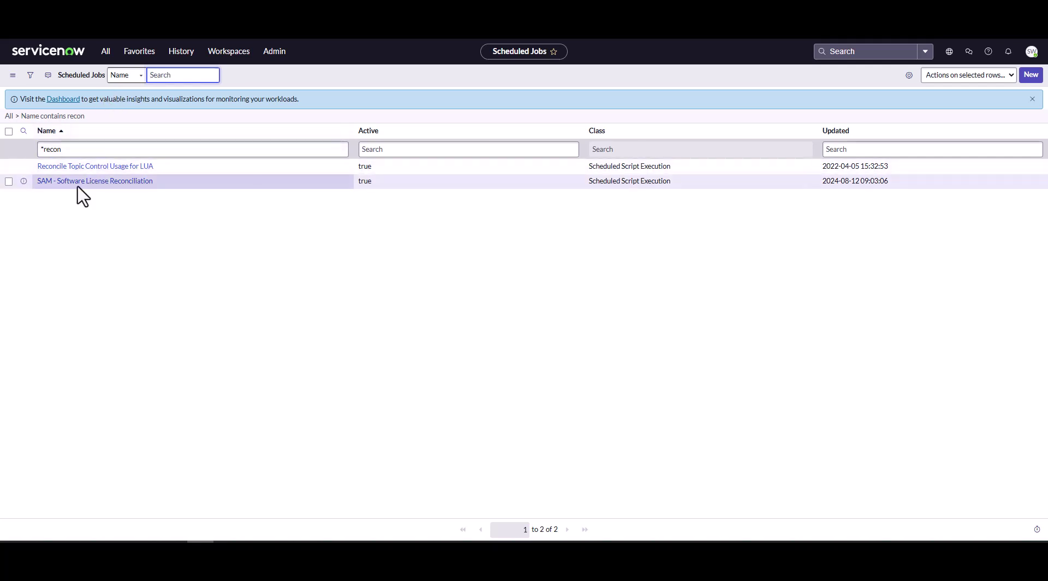
{"action": "left_click", "coordinate": [102, 182]}
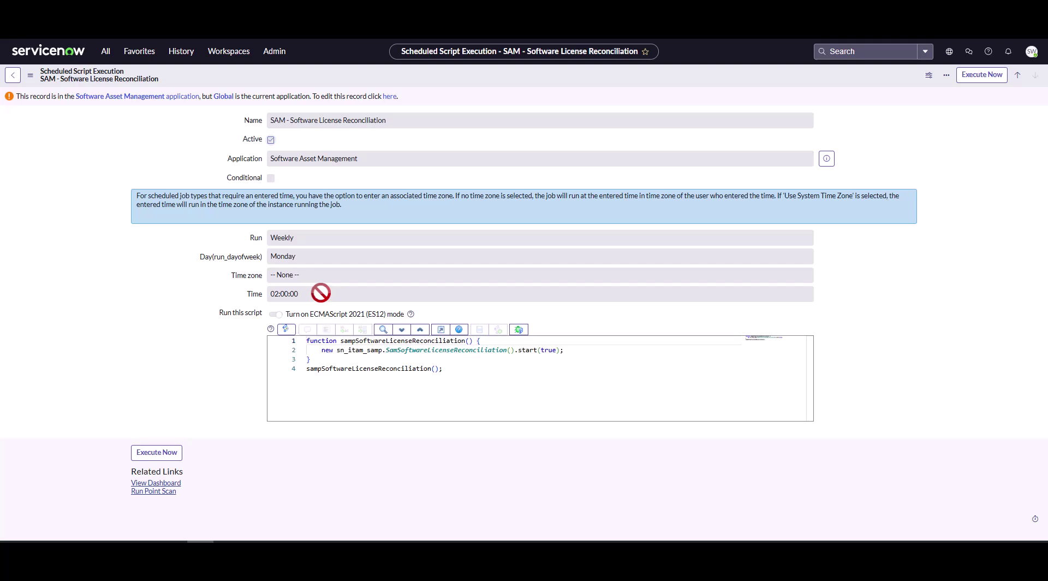
Return to the Software Asset Workspace and open the pinned TechSmith publisher from the License usage view.
{"action": "left_click", "coordinate": [245, 58]}
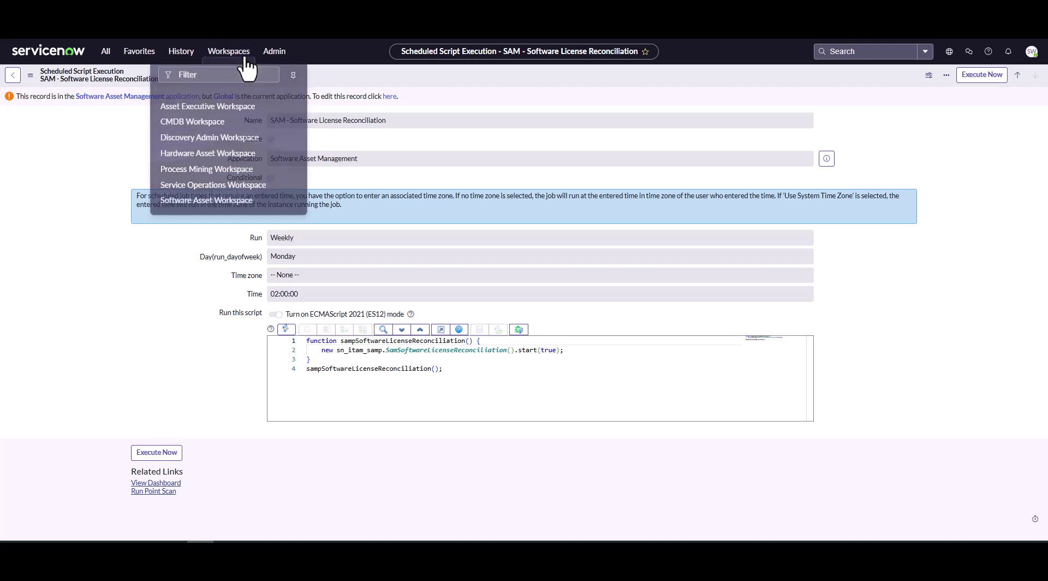
{"action": "left_click", "coordinate": [234, 195]}
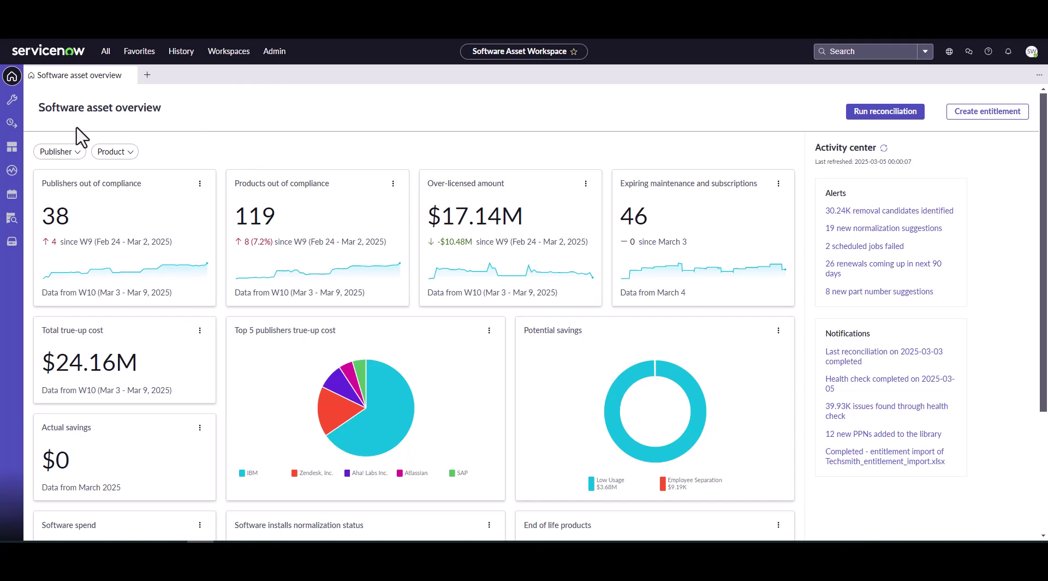
{"action": "left_click", "coordinate": [13, 102]}
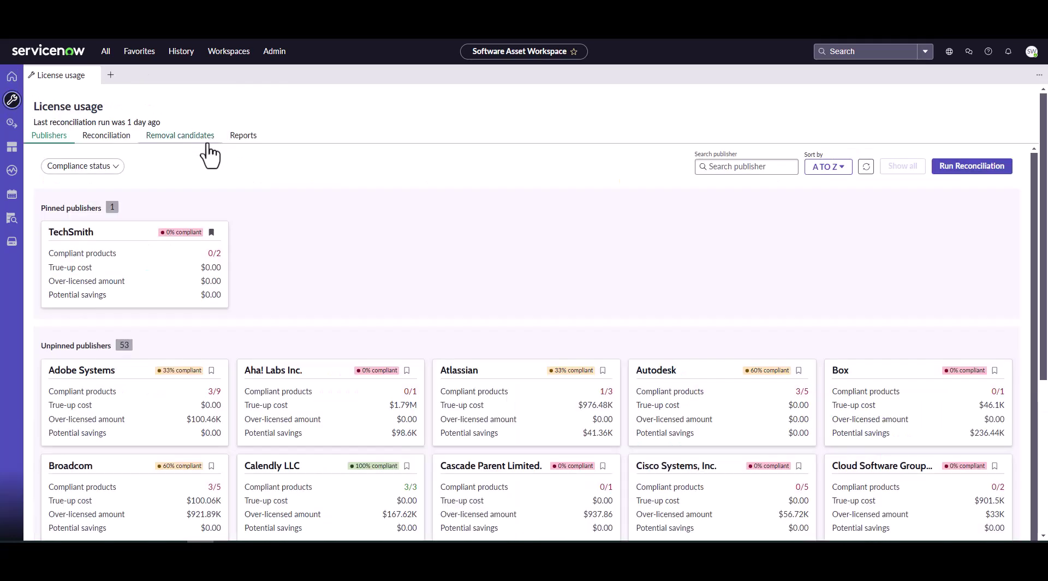
{"action": "left_click", "coordinate": [157, 248]}
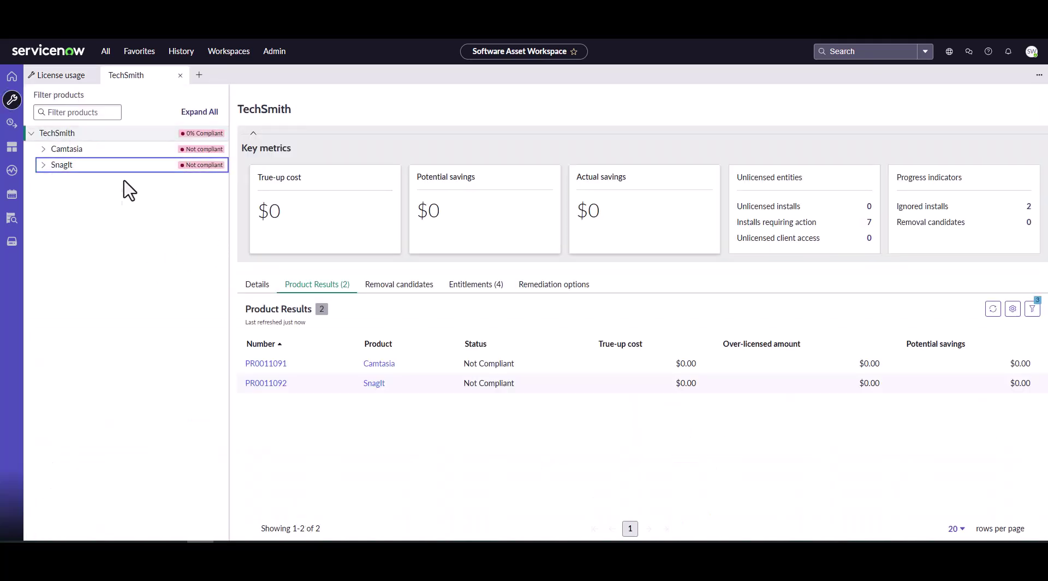
Expand Snagit and Camtasia under TechSmith and inspect the compliance of their versions, including Snagit 2020 and 2022.
{"action": "left_click", "coordinate": [122, 166]}
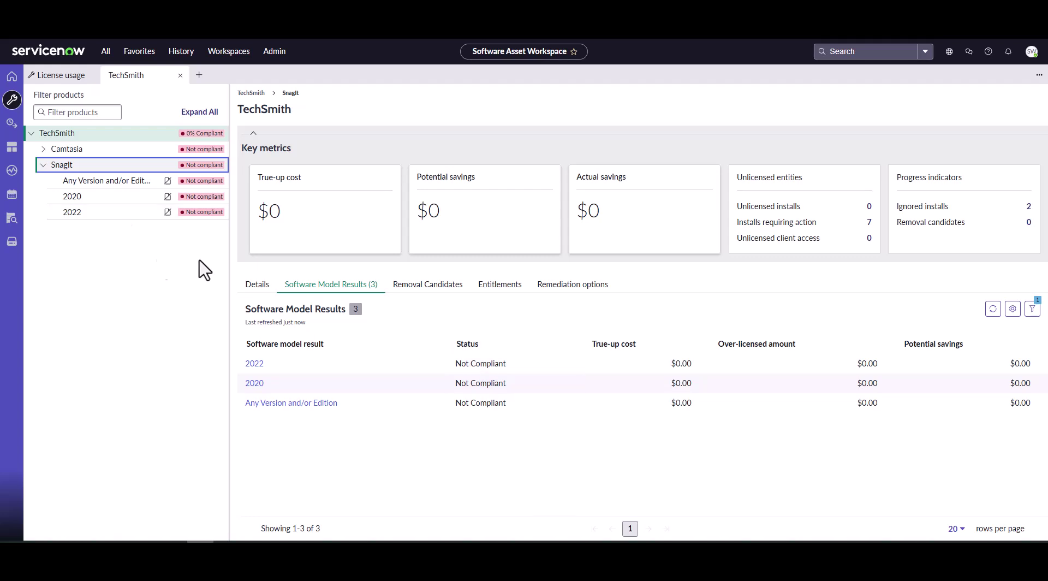
{"action": "left_click", "coordinate": [94, 199]}
{"action": "left_click", "coordinate": [97, 213]}
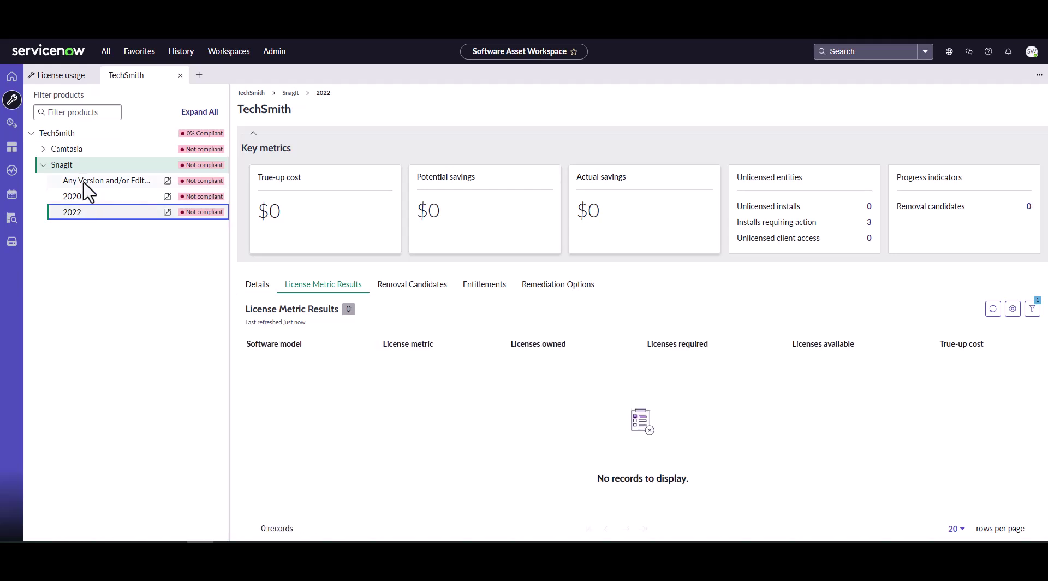
{"action": "left_click", "coordinate": [44, 148]}
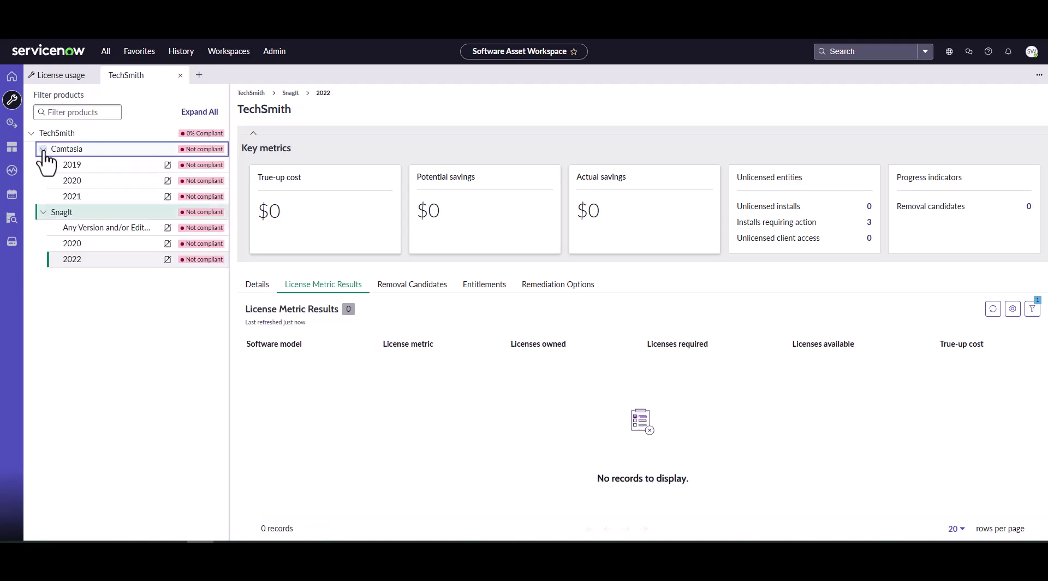
Set up a new reconciliation from the License usage reconciliation results with TechSmith as the publisher.
{"action": "left_click", "coordinate": [61, 76]}
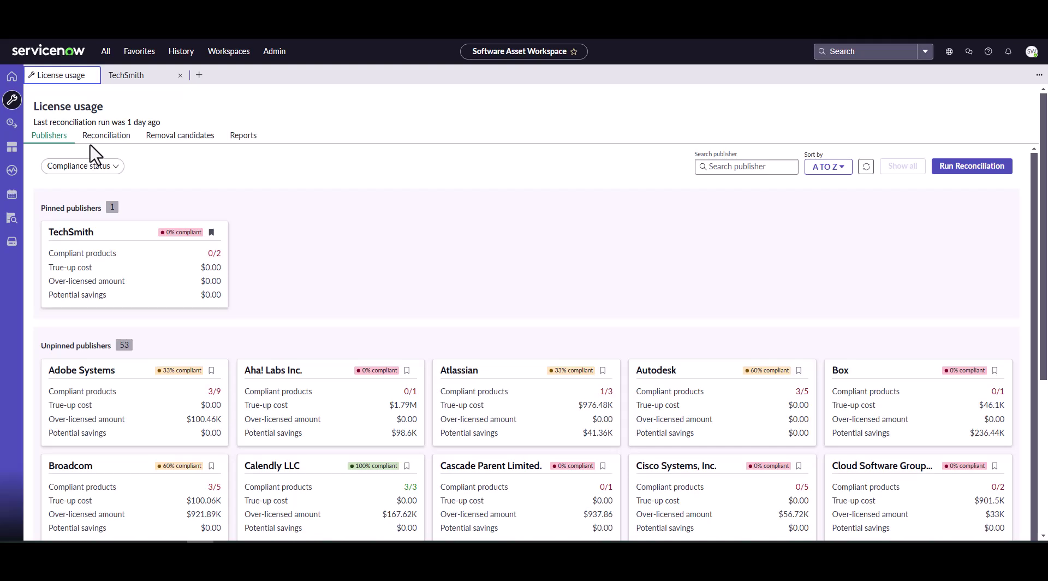
{"action": "left_click", "coordinate": [113, 143]}
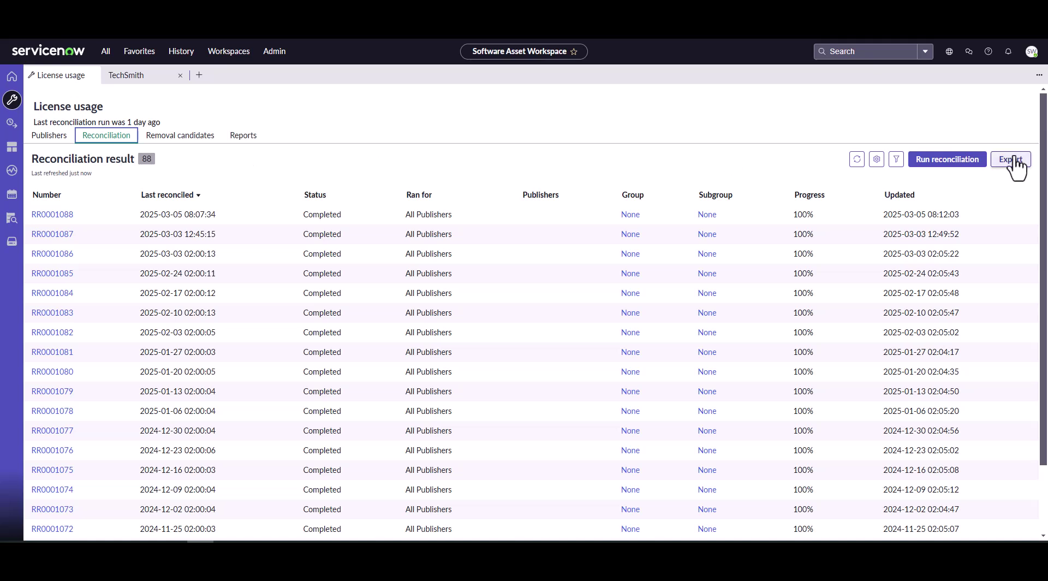
{"action": "left_click", "coordinate": [948, 163]}
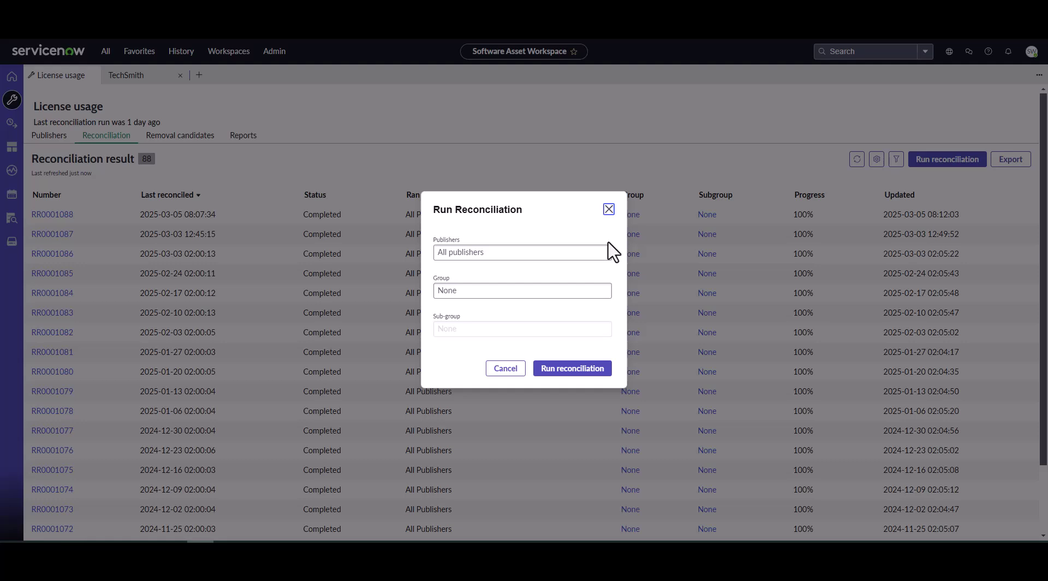
{"action": "left_click", "coordinate": [575, 252]}
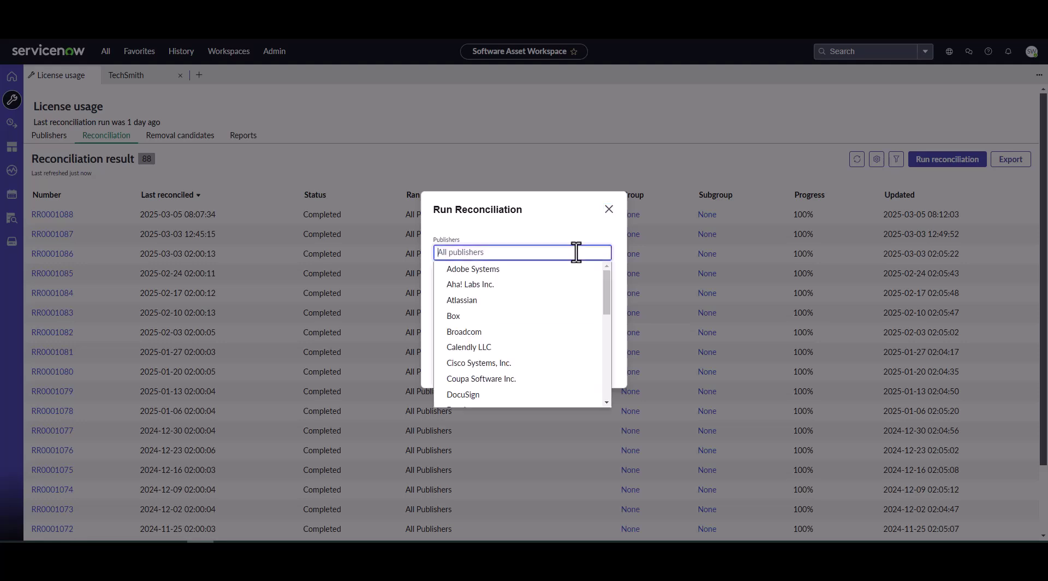
{"action": "type", "text": "tech"}
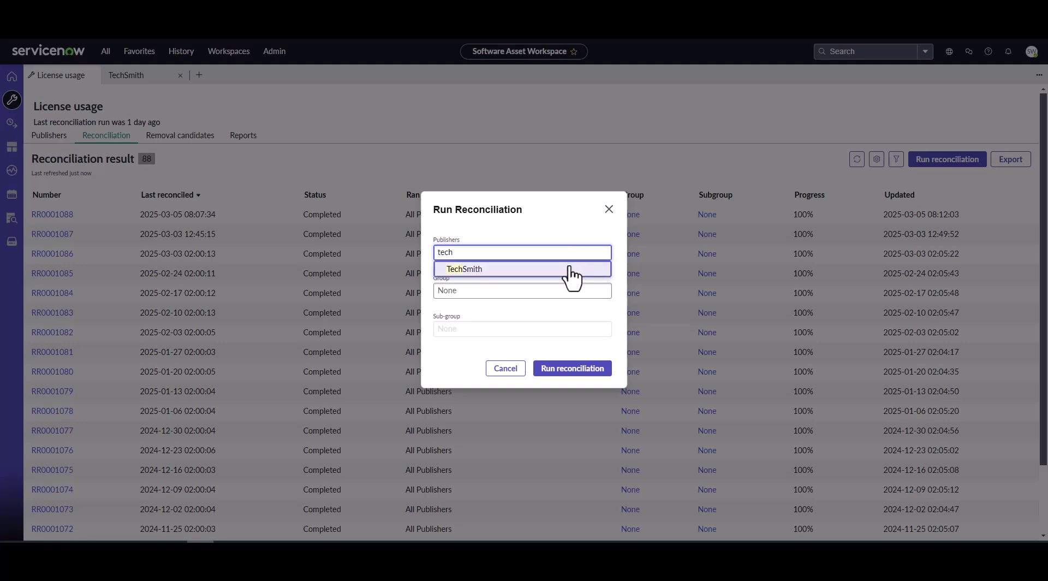
{"action": "left_click", "coordinate": [569, 268]}
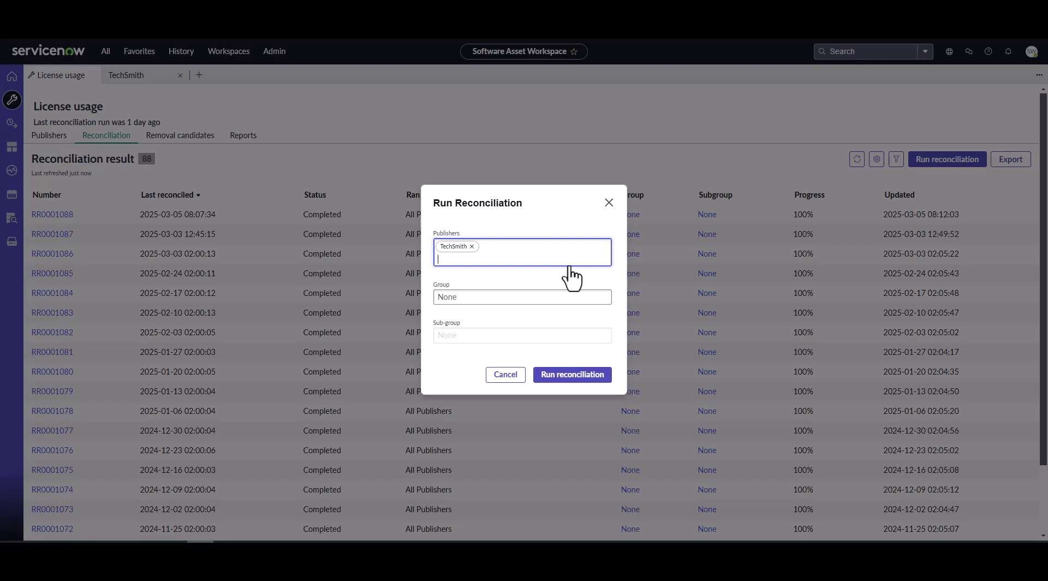
Run the TechSmith reconciliation with Group left at None, and refresh the reconciliation results to check its progress.
{"action": "left_click", "coordinate": [578, 260]}
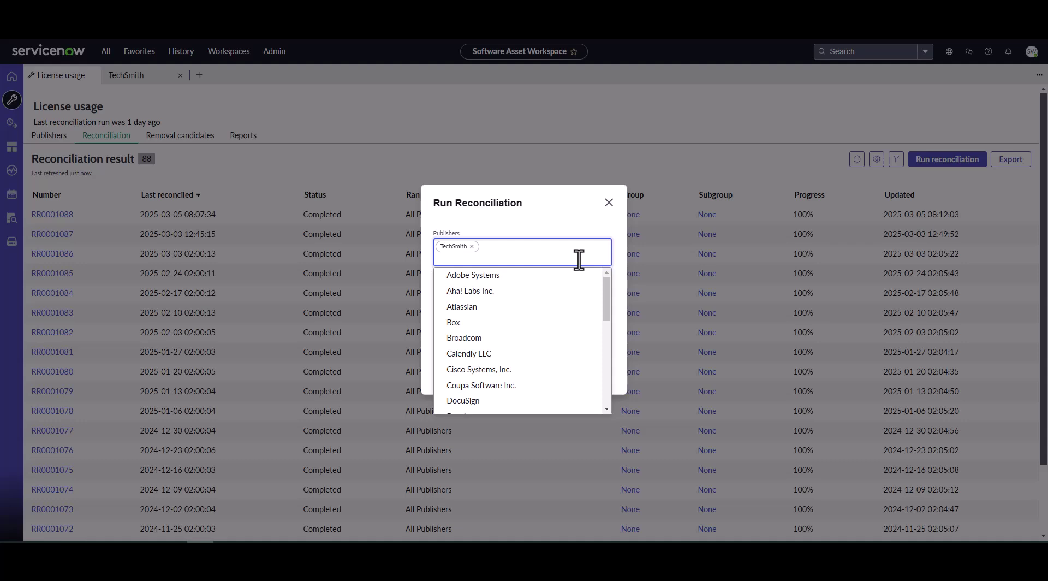
{"action": "left_click", "coordinate": [579, 223]}
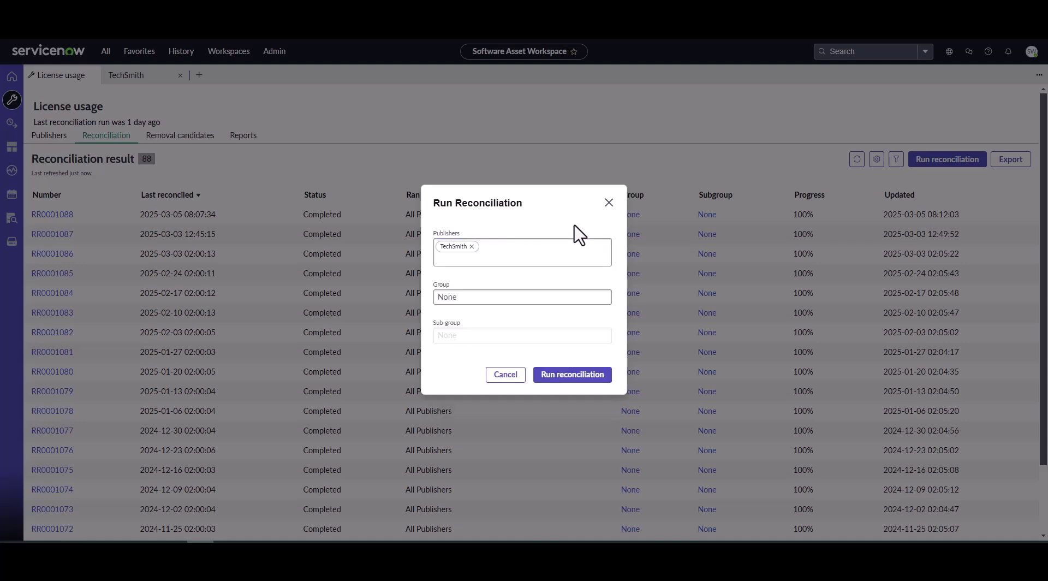
{"action": "left_click", "coordinate": [550, 297]}
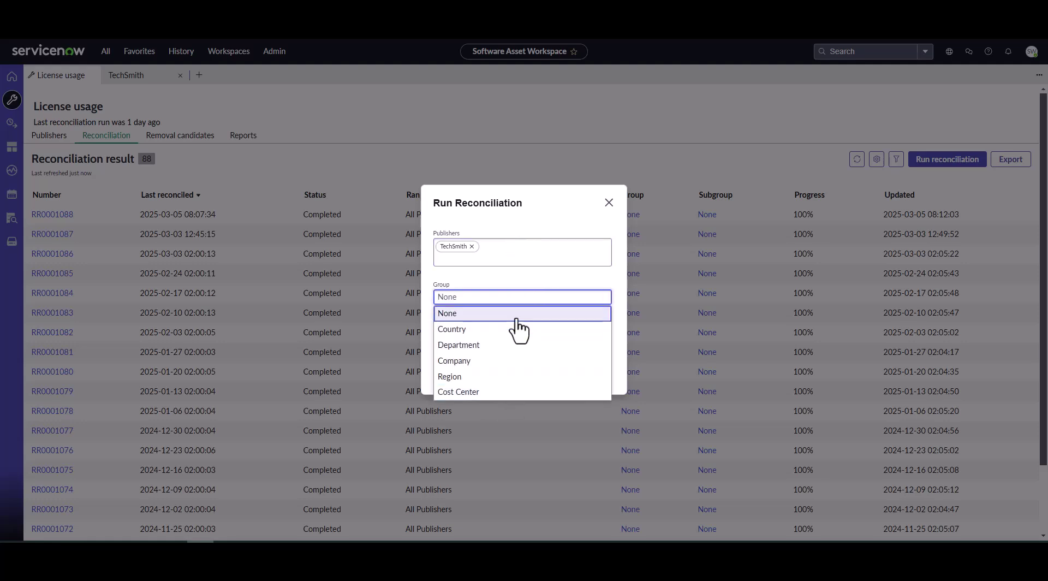
{"action": "left_click", "coordinate": [517, 276]}
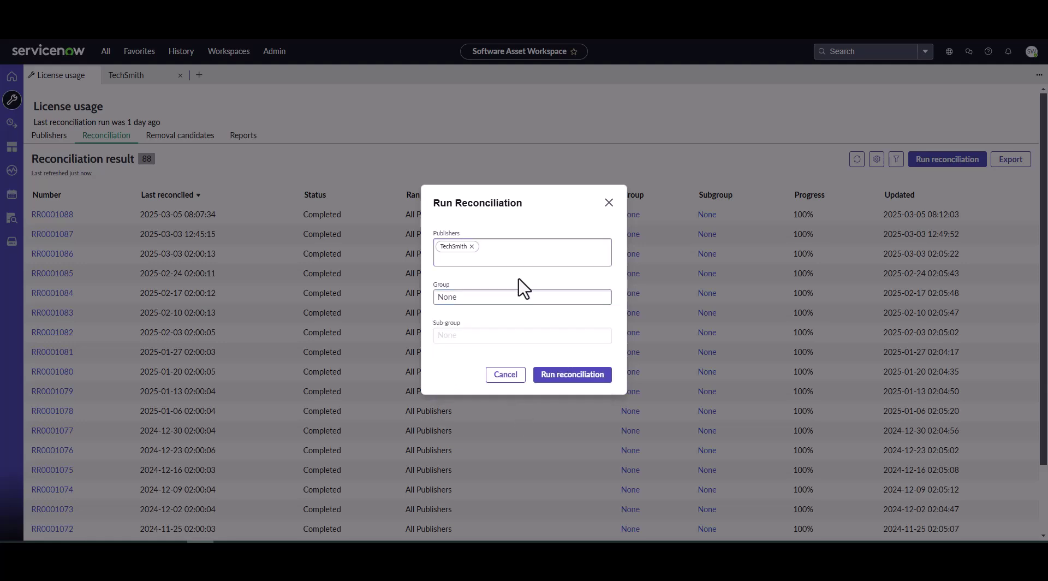
{"action": "left_click", "coordinate": [571, 374]}
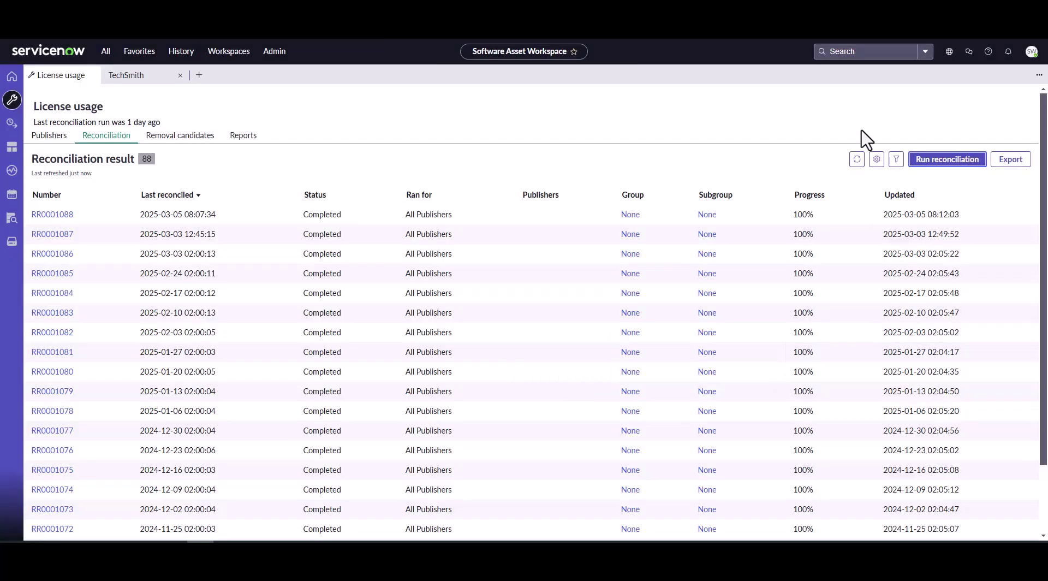
{"action": "left_click", "coordinate": [856, 159]}
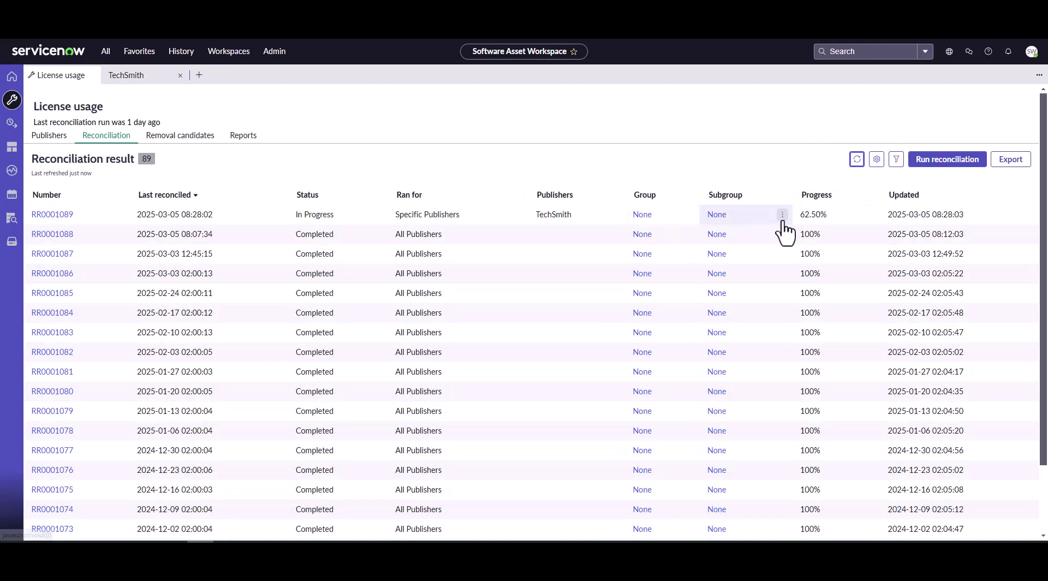
{"action": "left_click", "coordinate": [856, 160]}
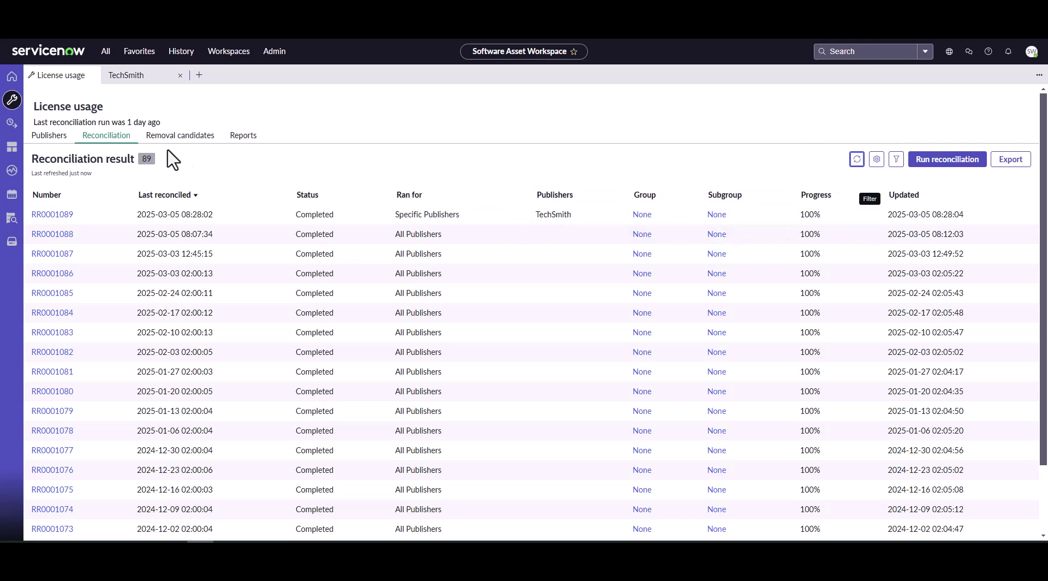
Reopen TechSmith from the publishers list in place of its outdated view and inspect the Snagit 2023 result.
{"action": "left_click", "coordinate": [55, 144]}
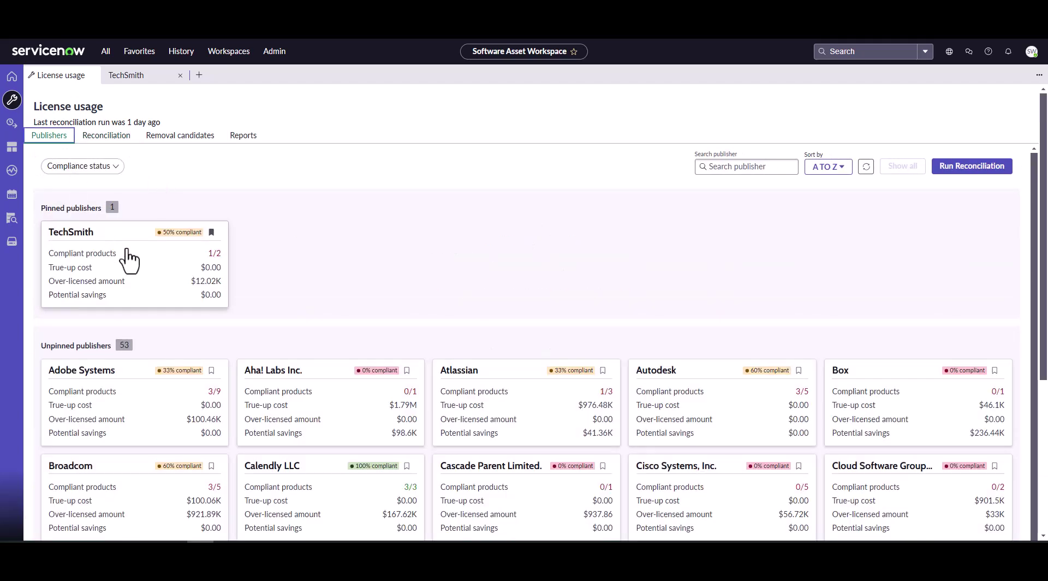
{"action": "left_click", "coordinate": [128, 251]}
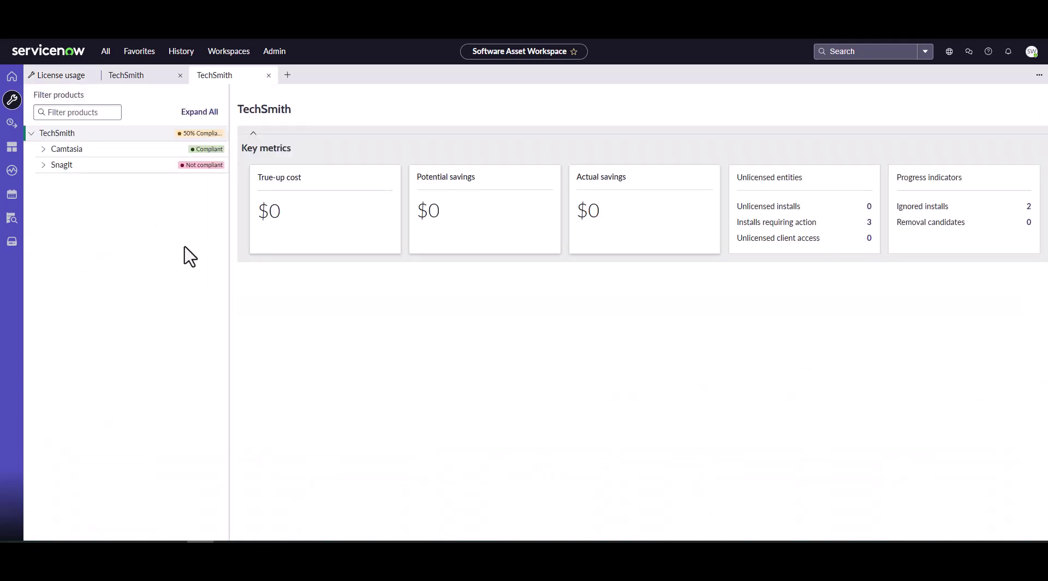
{"action": "left_click", "coordinate": [163, 75]}
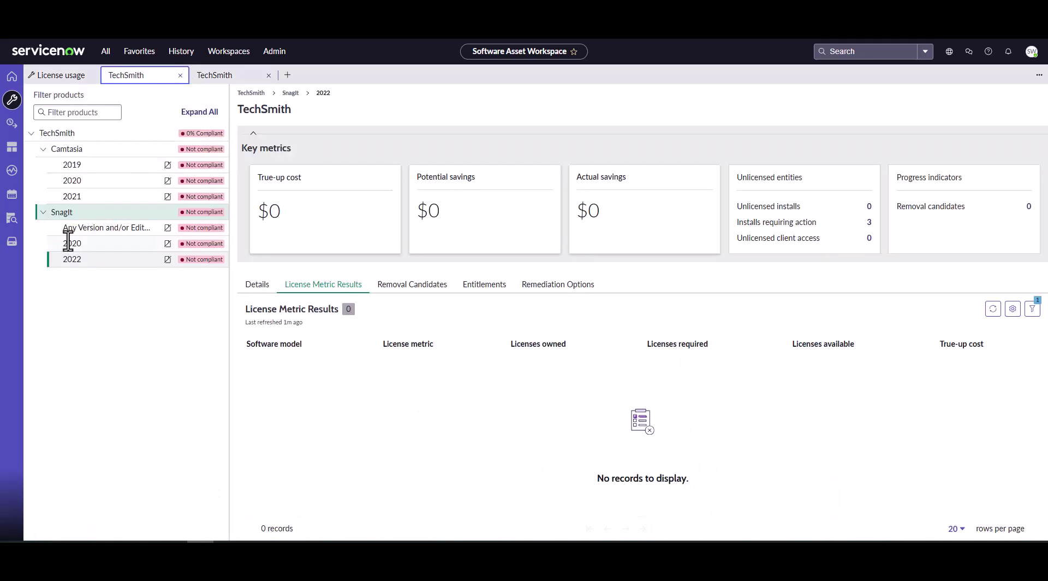
{"action": "left_click", "coordinate": [180, 75]}
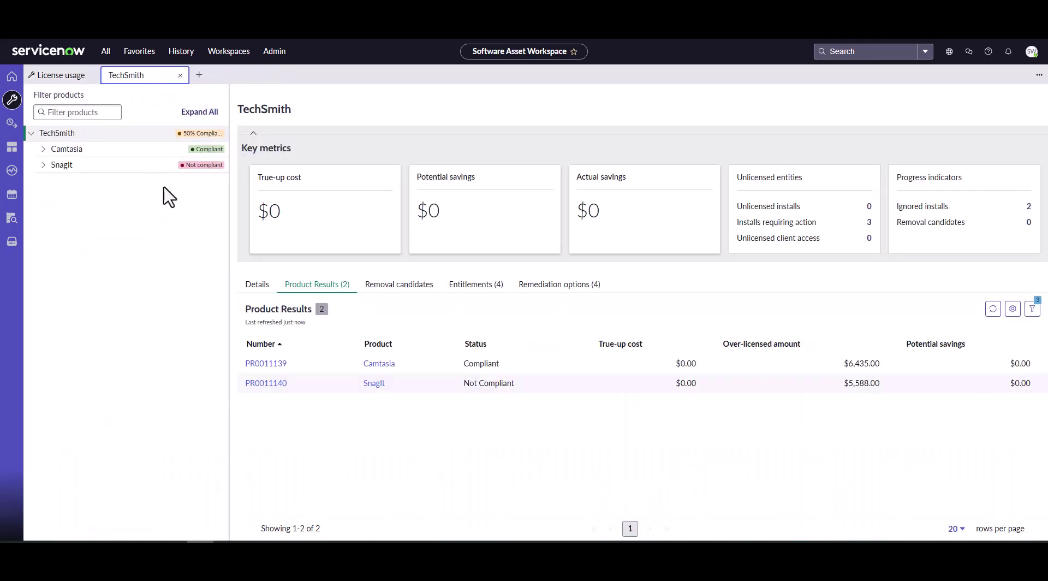
{"action": "left_click", "coordinate": [43, 165]}
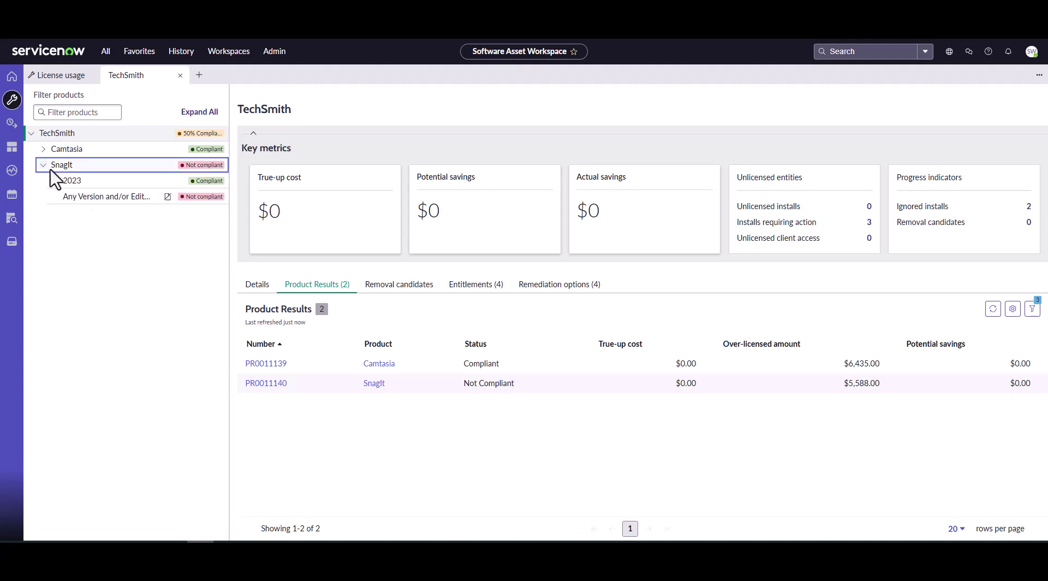
{"action": "left_click", "coordinate": [77, 181]}
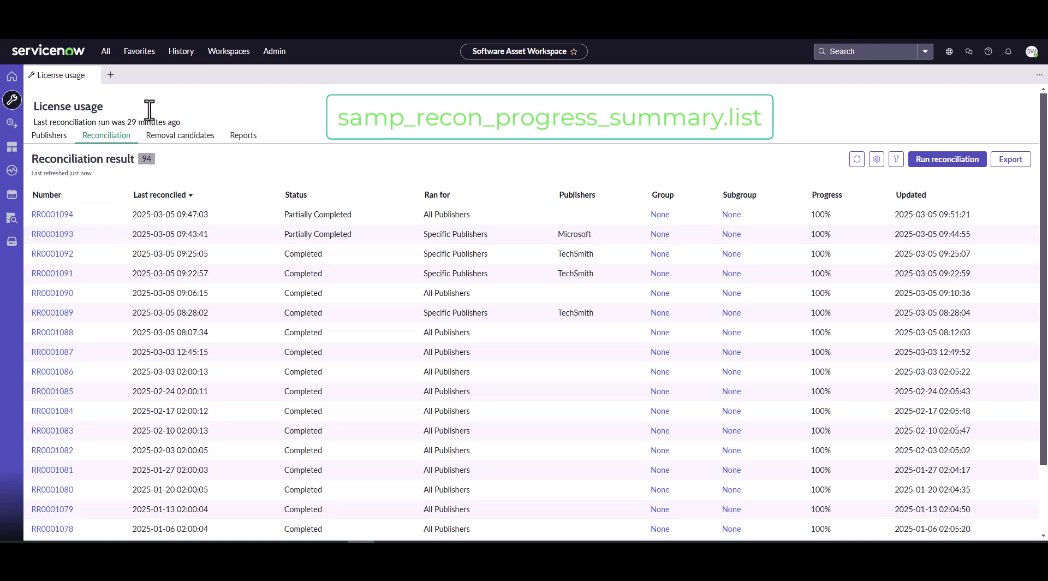
Open the Reconciliation Progress Summaries table by entering samp_recon_progress_summary.list in the navigation filter.
{"action": "left_click", "coordinate": [108, 53]}
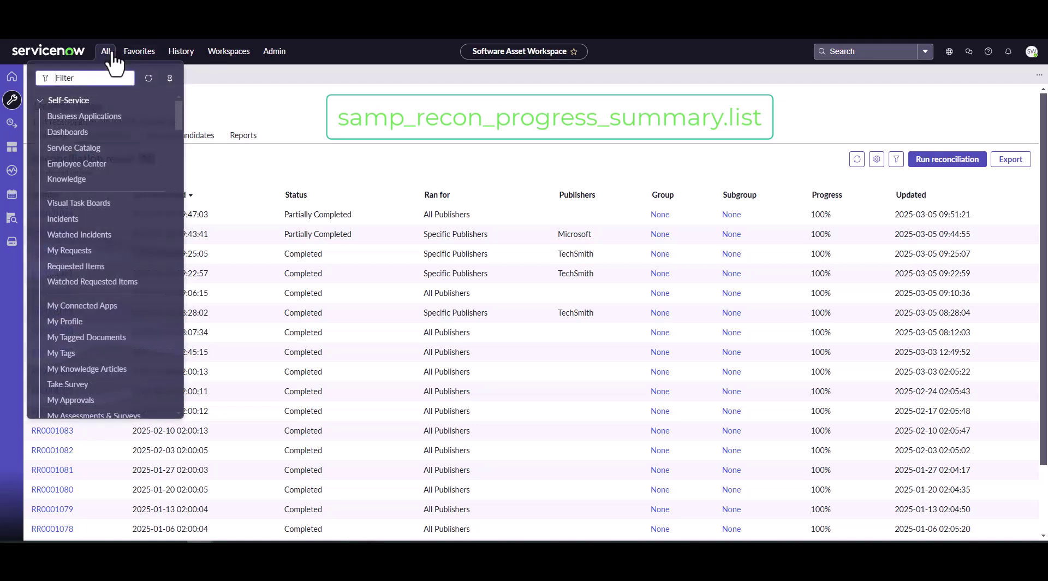
{"action": "key", "text": "ctrl+v"}
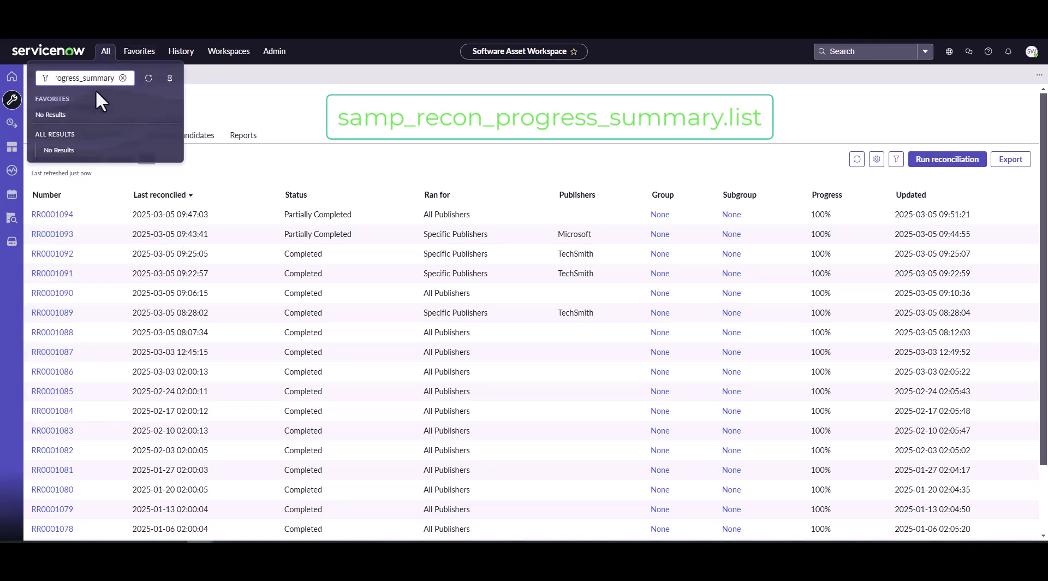
{"action": "key", "text": "Home"}
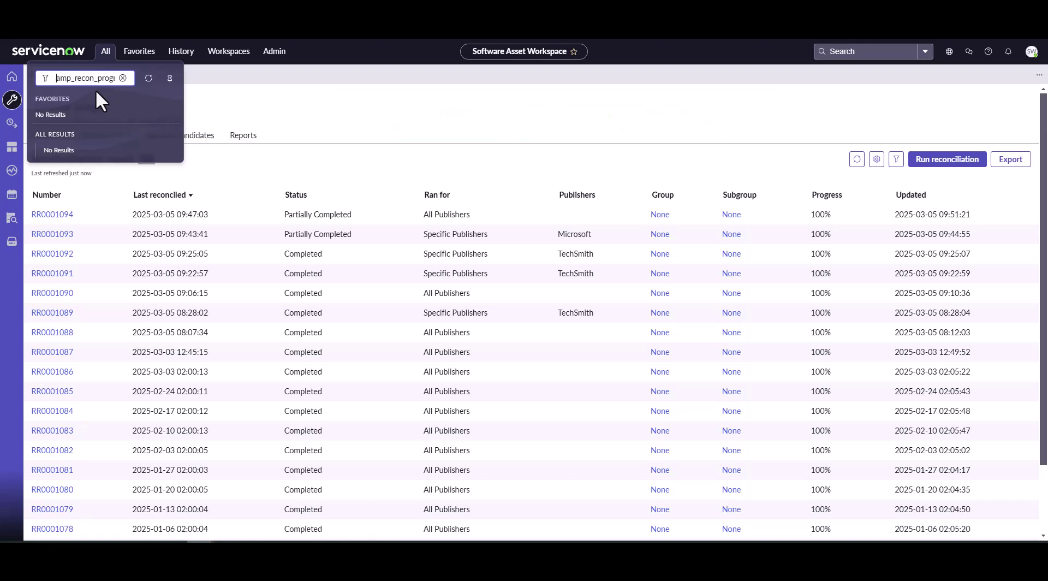
{"action": "key", "text": "End"}
{"action": "type", "text": ".list"}
{"action": "key", "text": "Return"}
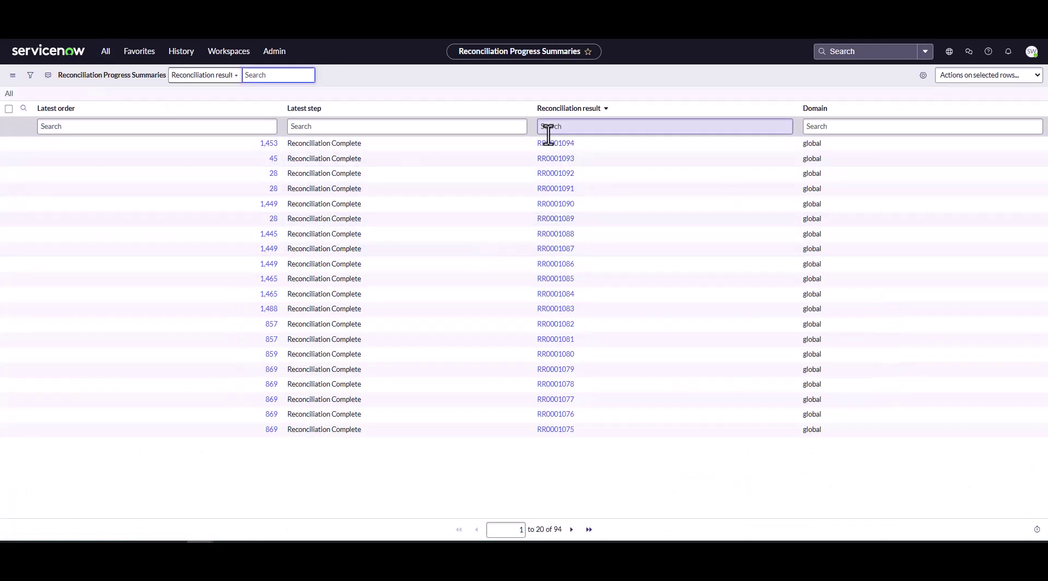
Open the progress summary of the most recent reconciliation result and page through its progress details to rows 61 to 80.
{"action": "left_click", "coordinate": [263, 144]}
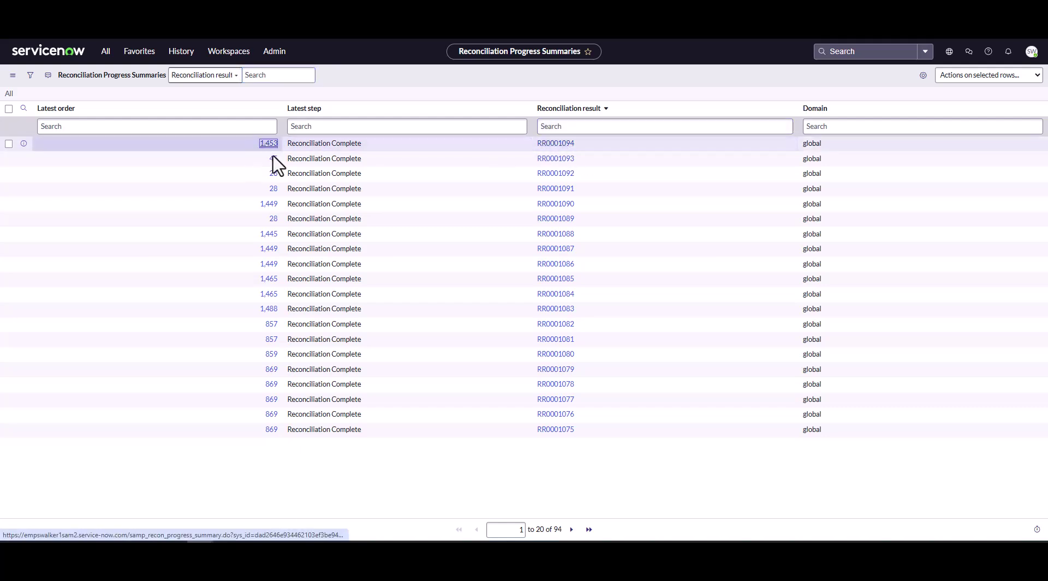
{"action": "scroll", "coordinate": [542, 404], "scroll_direction": "down", "scroll_amount": 2}
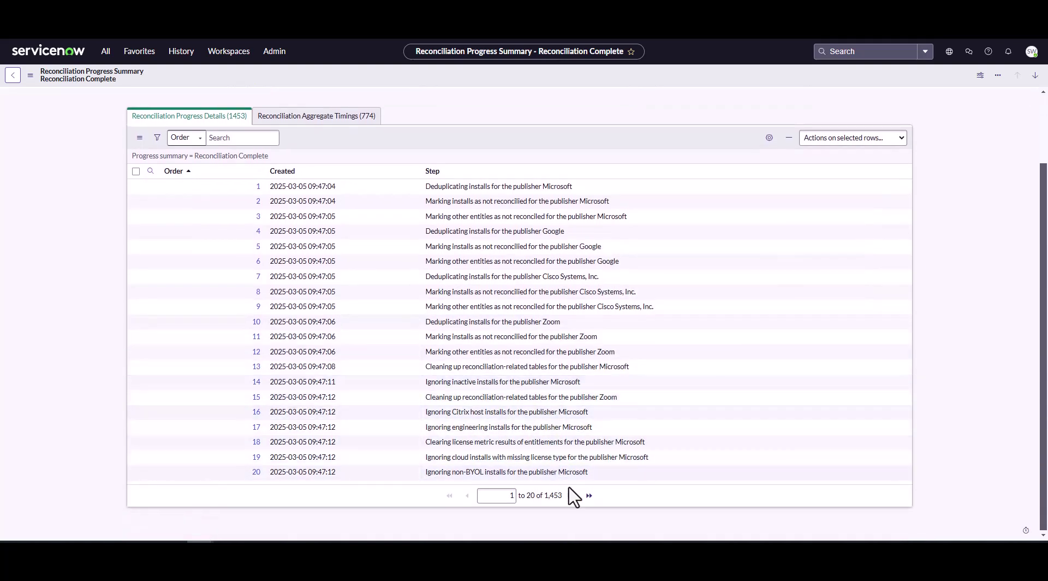
{"action": "left_click", "coordinate": [571, 495]}
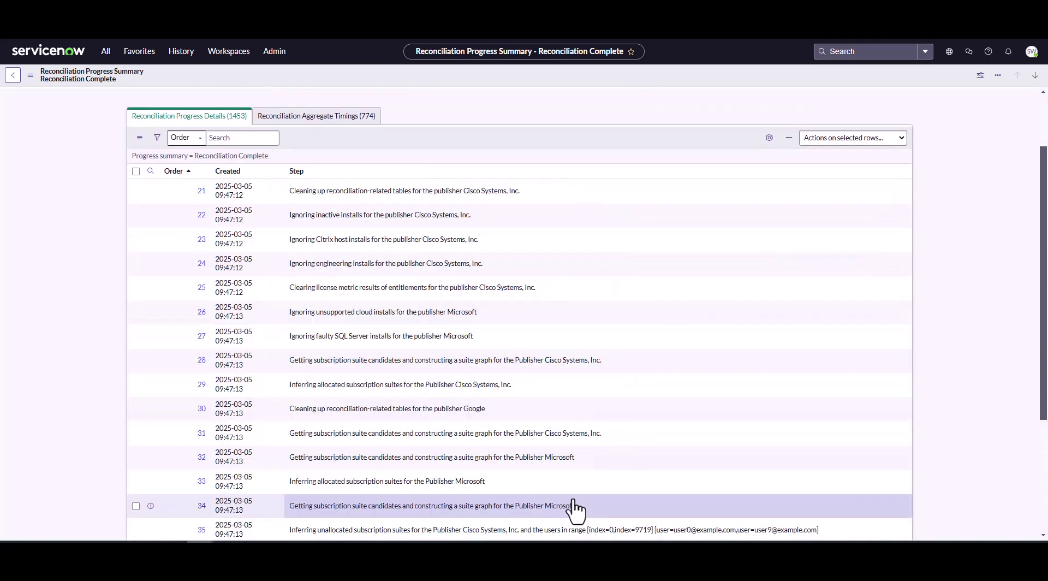
{"action": "scroll", "coordinate": [575, 510], "scroll_direction": "down", "scroll_amount": 4}
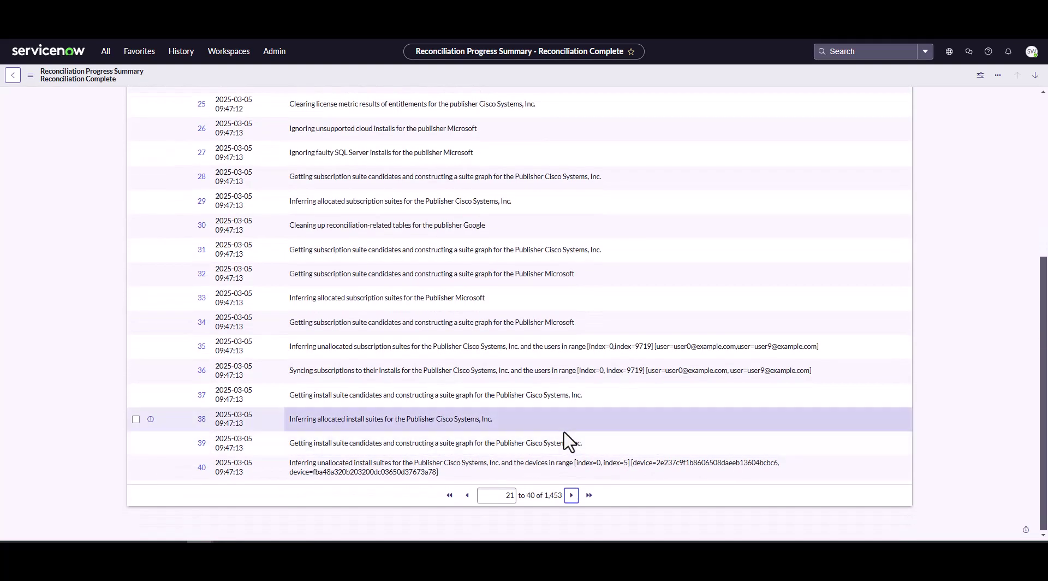
{"action": "left_click", "coordinate": [571, 496]}
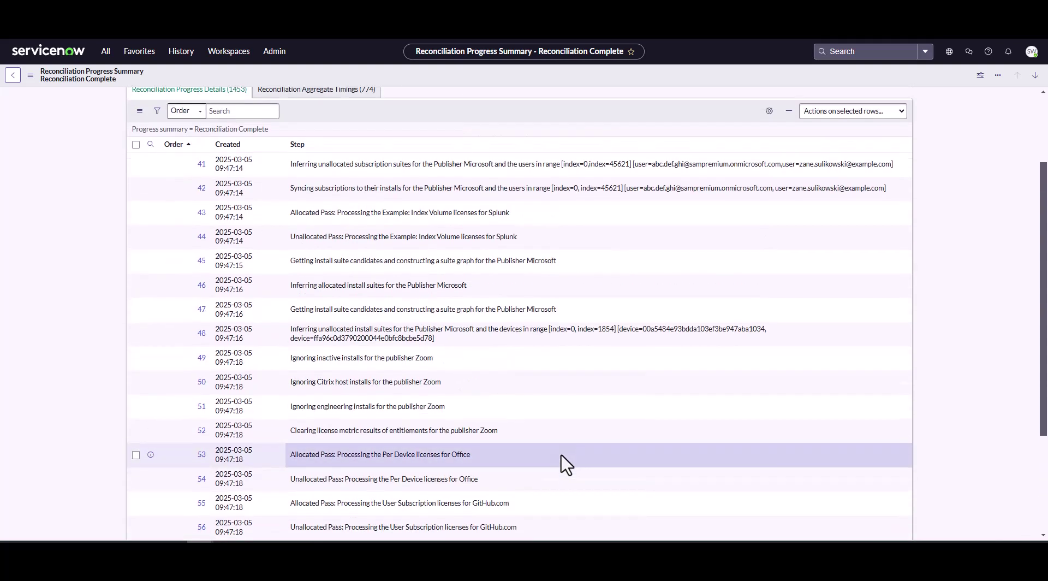
{"action": "scroll", "coordinate": [565, 464], "scroll_direction": "down", "scroll_amount": 5}
{"action": "left_click", "coordinate": [572, 496]}
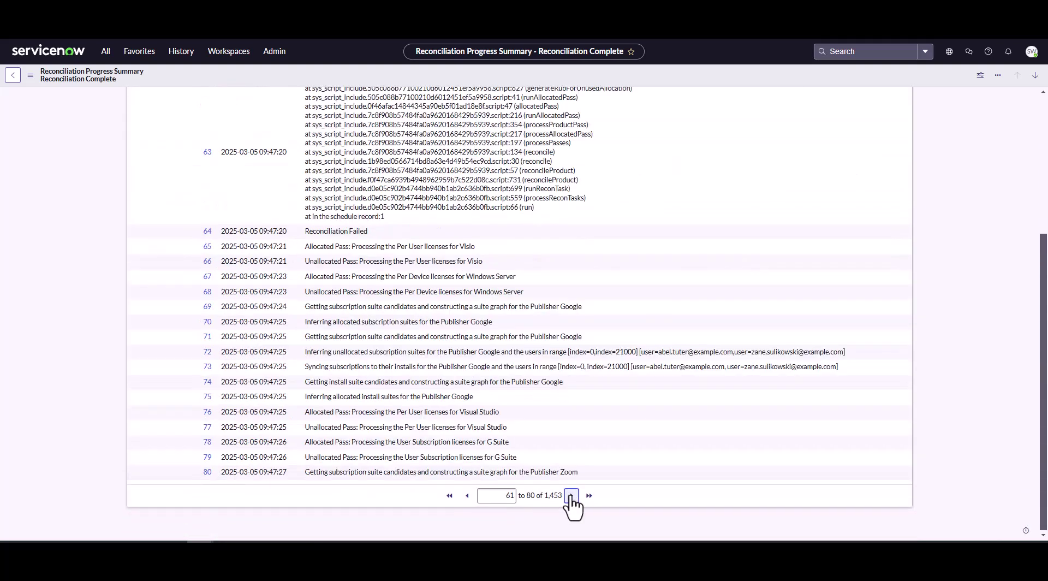